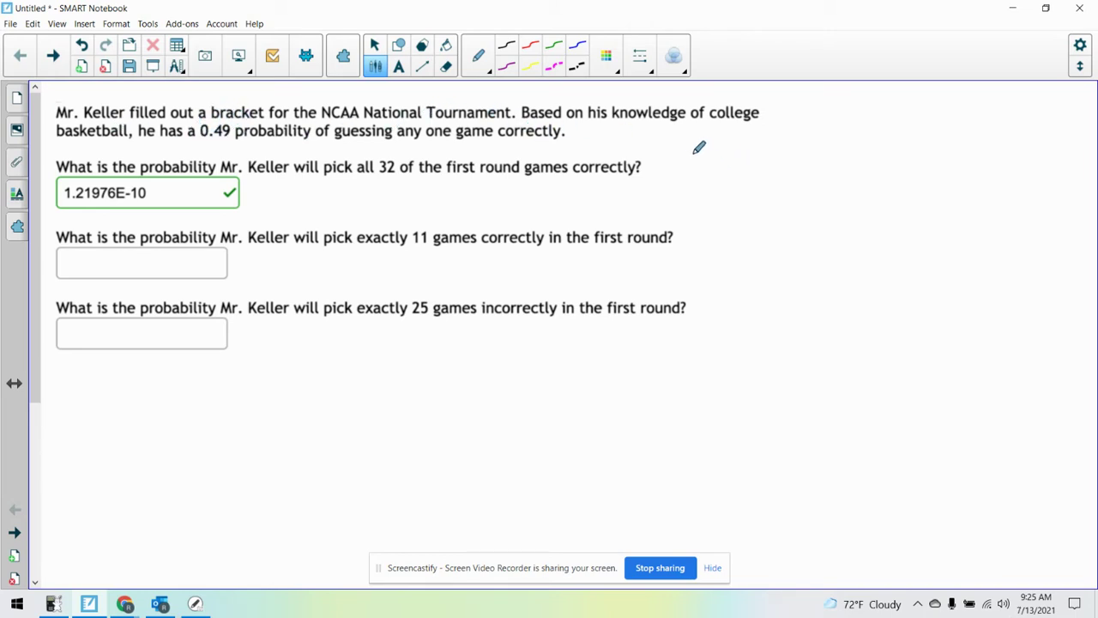
Write P=.49 beside the first question and underline 'exactly 11' in the second question.
{"action": "mouse_move", "coordinate": [692, 148]}
{"action": "left_mouse_down"}
{"action": "mouse_move", "coordinate": [691, 176]}
{"action": "mouse_move", "coordinate": [701, 157]}
{"action": "mouse_move", "coordinate": [747, 155]}
{"action": "mouse_move", "coordinate": [765, 162]}
{"action": "mouse_move", "coordinate": [759, 171]}
{"action": "mouse_move", "coordinate": [781, 148]}
{"action": "mouse_move", "coordinate": [782, 172]}
{"action": "left_mouse_up"}
{"action": "left_click", "coordinate": [739, 167]}
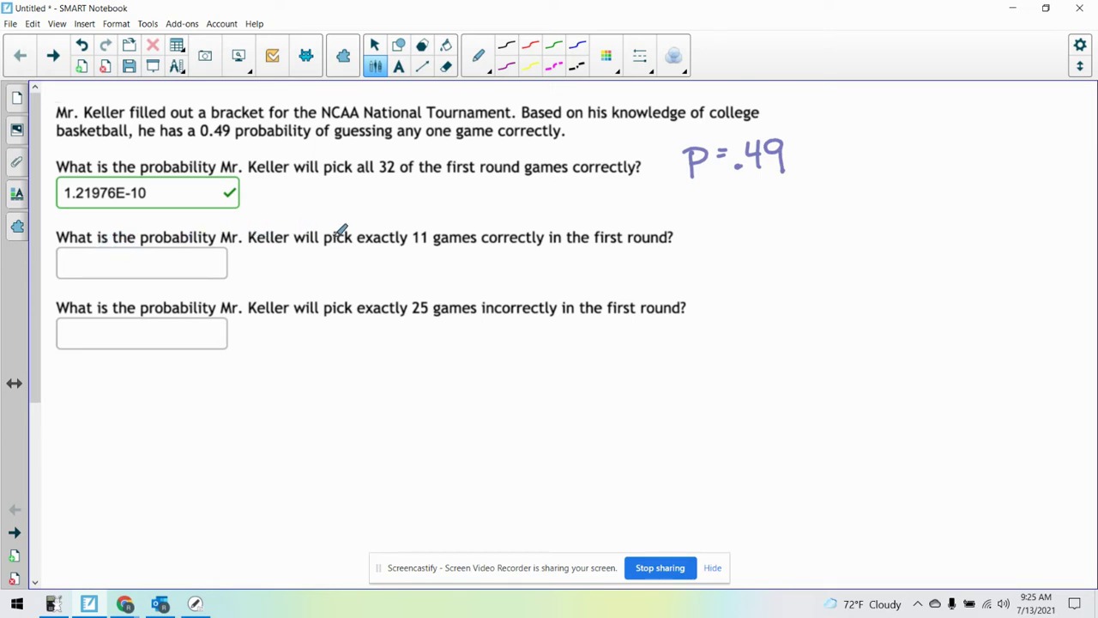
{"action": "left_click_drag", "start_coordinate": [405, 247], "coordinate": [355, 247]}
{"action": "left_click_drag", "start_coordinate": [430, 246], "coordinate": [417, 247]}
Write trials = 32 and x = 11 below P=.49.
{"action": "mouse_move", "coordinate": [709, 202]}
{"action": "left_mouse_down"}
{"action": "mouse_move", "coordinate": [718, 234]}
{"action": "mouse_move", "coordinate": [699, 217]}
{"action": "mouse_move", "coordinate": [739, 234]}
{"action": "mouse_move", "coordinate": [752, 225]}
{"action": "mouse_move", "coordinate": [758, 235]}
{"action": "mouse_move", "coordinate": [768, 219]}
{"action": "mouse_move", "coordinate": [771, 230]}
{"action": "mouse_move", "coordinate": [812, 223]}
{"action": "left_mouse_up"}
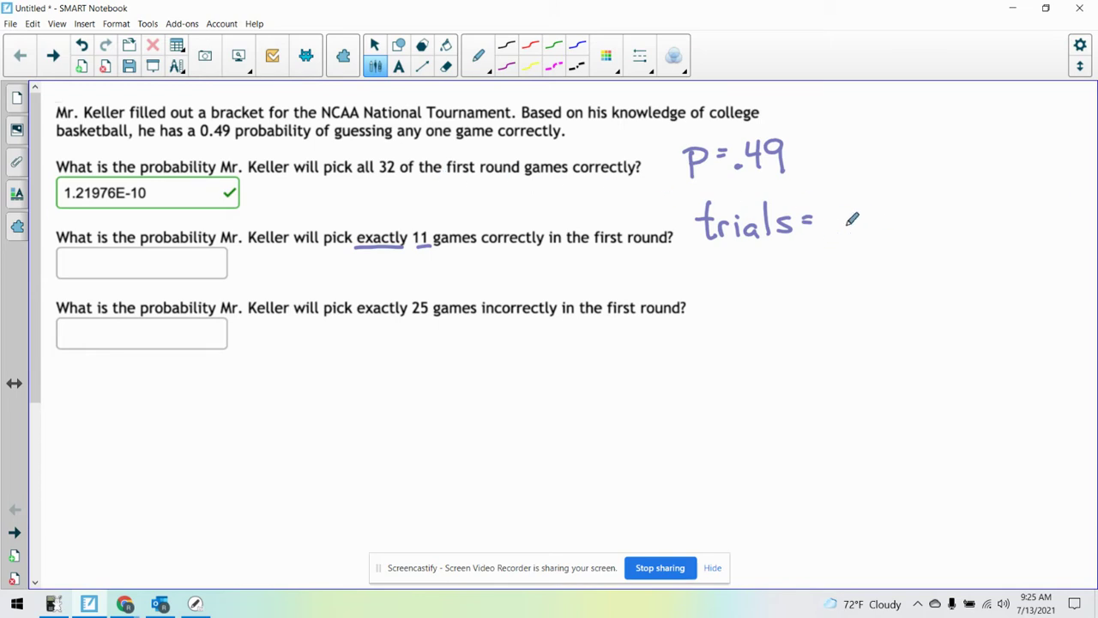
{"action": "mouse_move", "coordinate": [827, 207]}
{"action": "left_mouse_down"}
{"action": "mouse_move", "coordinate": [826, 230]}
{"action": "mouse_move", "coordinate": [868, 228]}
{"action": "left_mouse_up"}
{"action": "mouse_move", "coordinate": [721, 257]}
{"action": "left_mouse_down"}
{"action": "mouse_move", "coordinate": [734, 280]}
{"action": "mouse_move", "coordinate": [714, 280]}
{"action": "mouse_move", "coordinate": [758, 261]}
{"action": "mouse_move", "coordinate": [759, 272]}
{"action": "left_mouse_up"}
{"action": "mouse_move", "coordinate": [769, 259]}
{"action": "left_mouse_down"}
{"action": "mouse_move", "coordinate": [769, 277]}
{"action": "mouse_move", "coordinate": [783, 277]}
{"action": "left_mouse_up"}
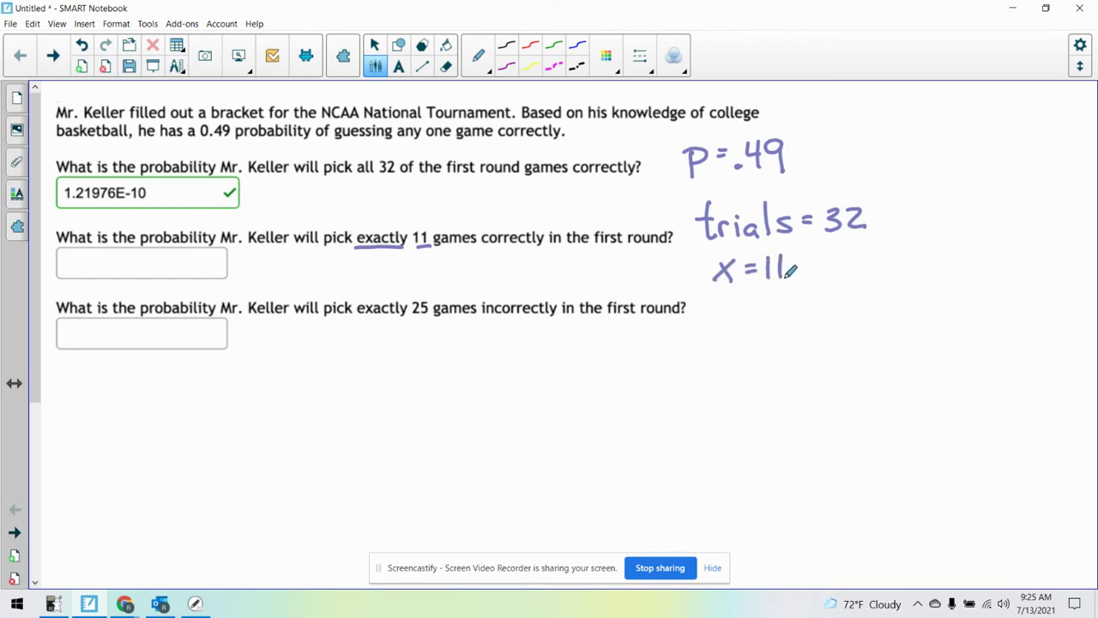
Bring up Wabbitemu and open the binompdf entry form from the distributions menu.
{"action": "left_click", "coordinate": [53, 603]}
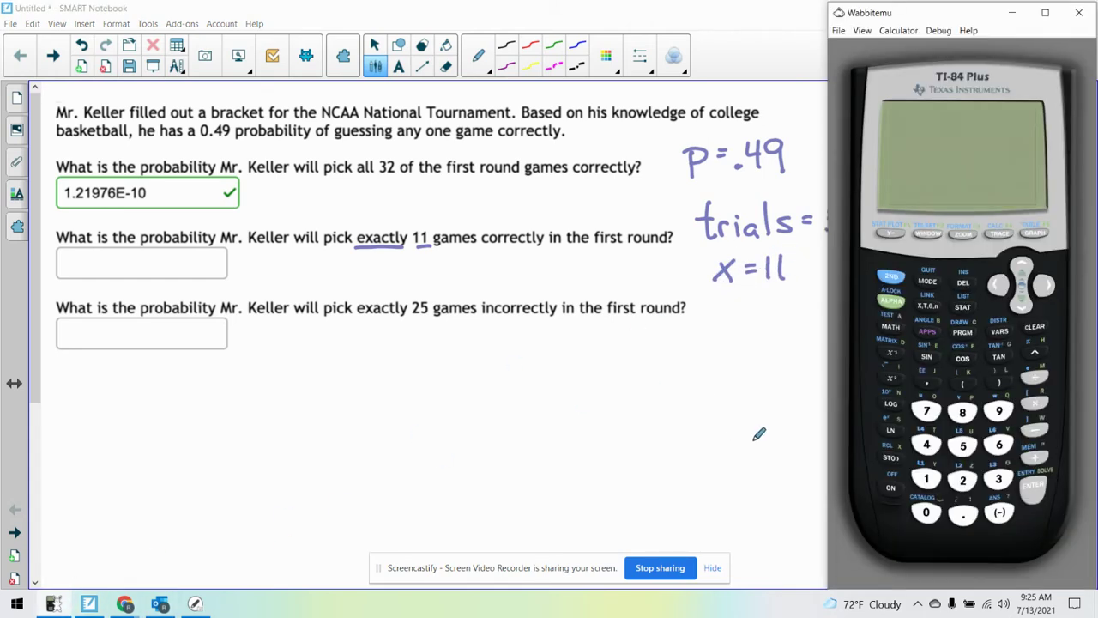
{"action": "left_click", "coordinate": [889, 485]}
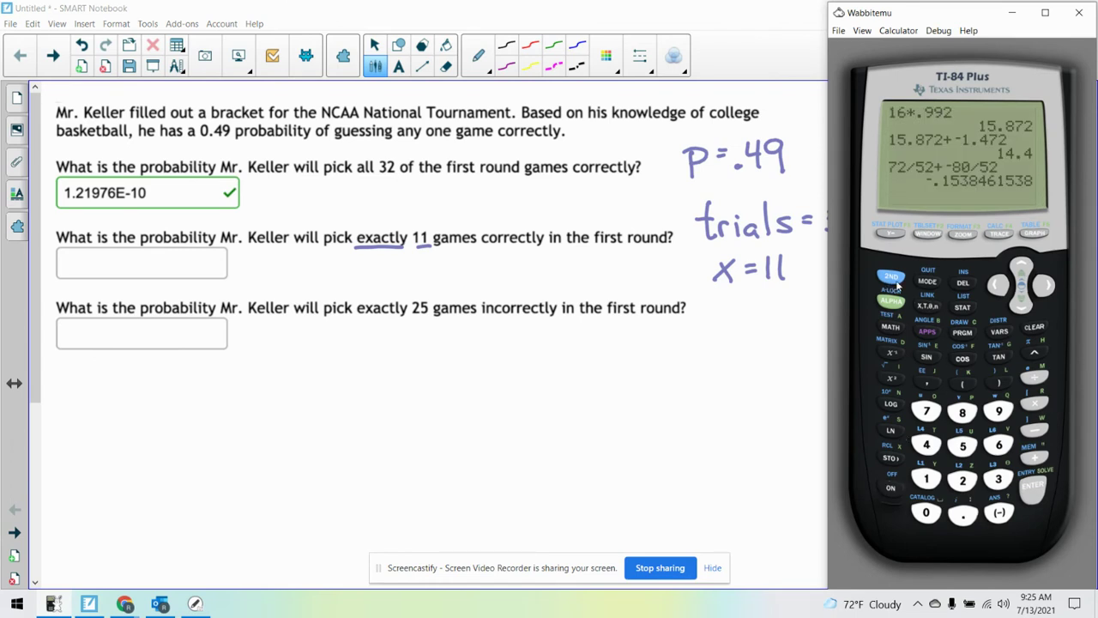
{"action": "left_click", "coordinate": [999, 332]}
{"action": "key", "text": "Up"}
{"action": "key", "text": "Up"}
{"action": "key", "text": "Up"}
{"action": "key", "text": "Up"}
{"action": "key", "text": "Up"}
{"action": "key", "text": "Up"}
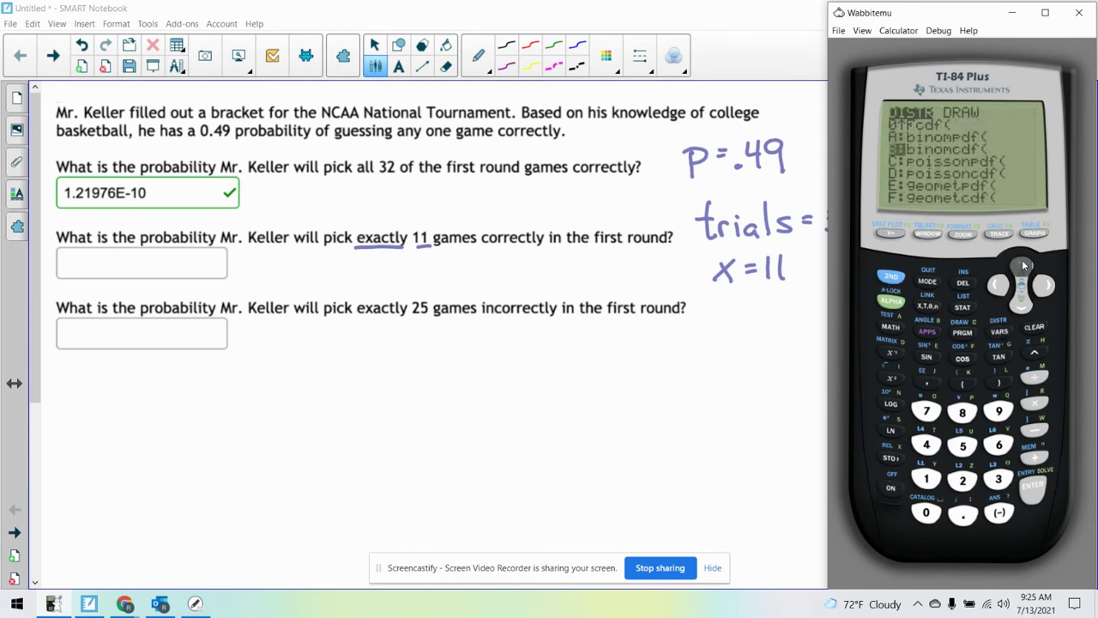
{"action": "left_click", "coordinate": [1033, 487]}
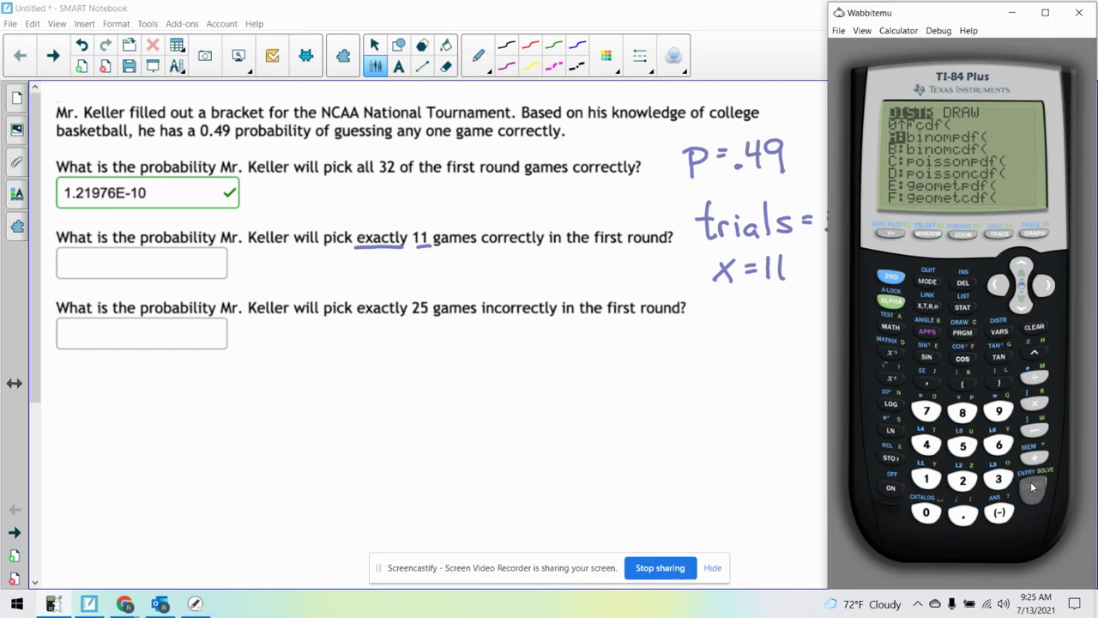
Evaluate binompdf with 32 trials, p .49 and x 11, giving .0364588273.
{"action": "left_click", "coordinate": [997, 479]}
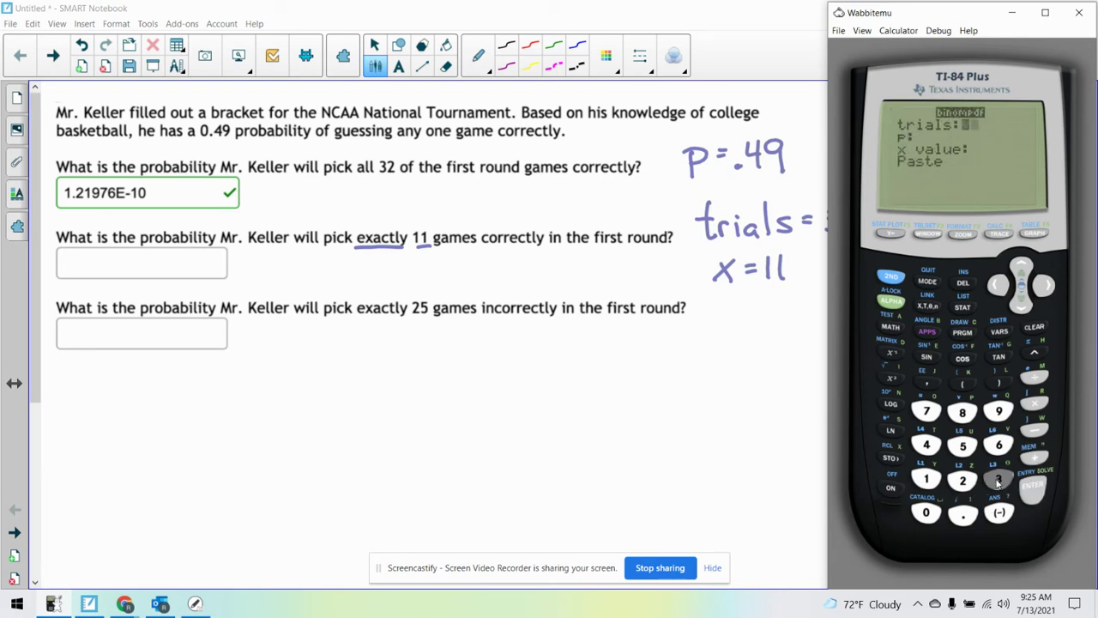
{"action": "left_click", "coordinate": [962, 480]}
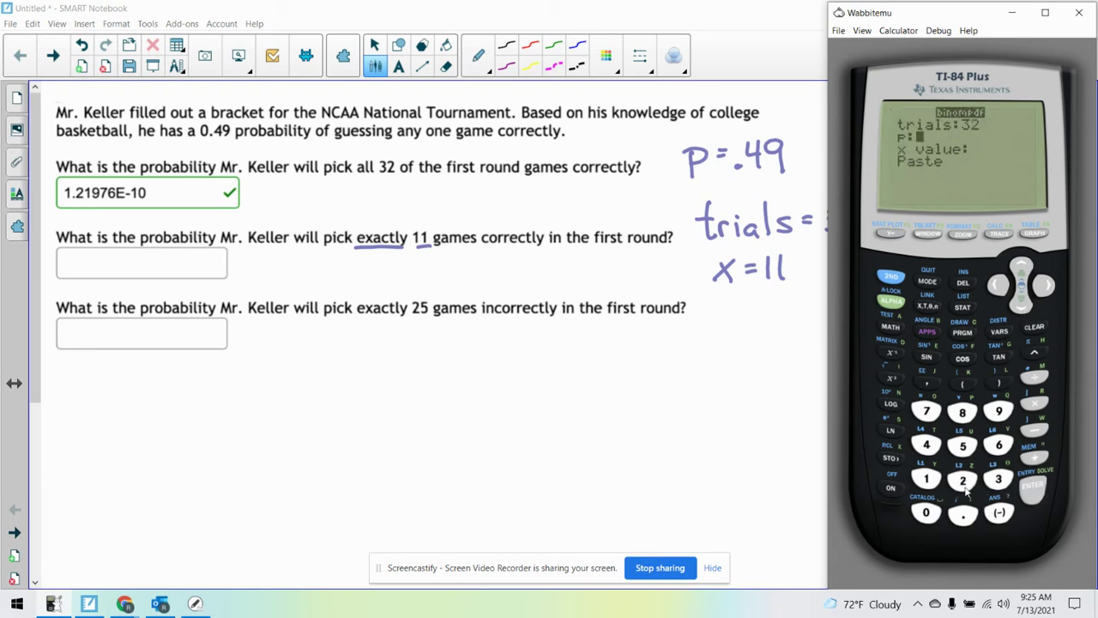
{"action": "left_click", "coordinate": [962, 513]}
{"action": "left_click", "coordinate": [925, 444]}
{"action": "left_click", "coordinate": [998, 412]}
{"action": "left_click", "coordinate": [1033, 488]}
{"action": "left_click", "coordinate": [1034, 489]}
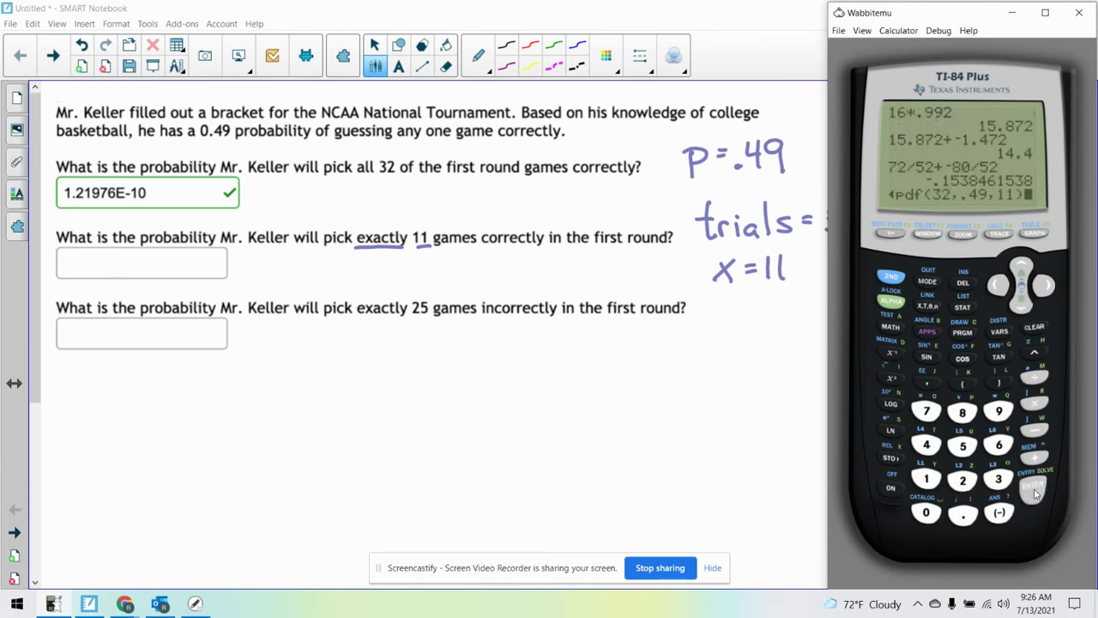
{"action": "left_click", "coordinate": [1034, 490]}
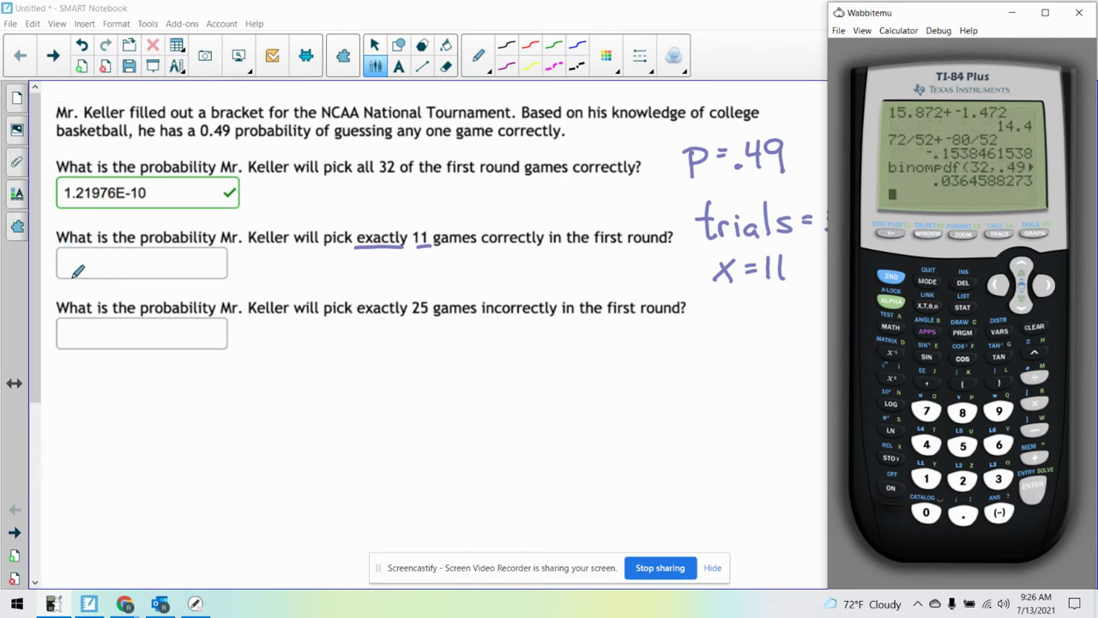
Handwrite the answer .03646 in the second question's answer box.
{"action": "left_click", "coordinate": [70, 266]}
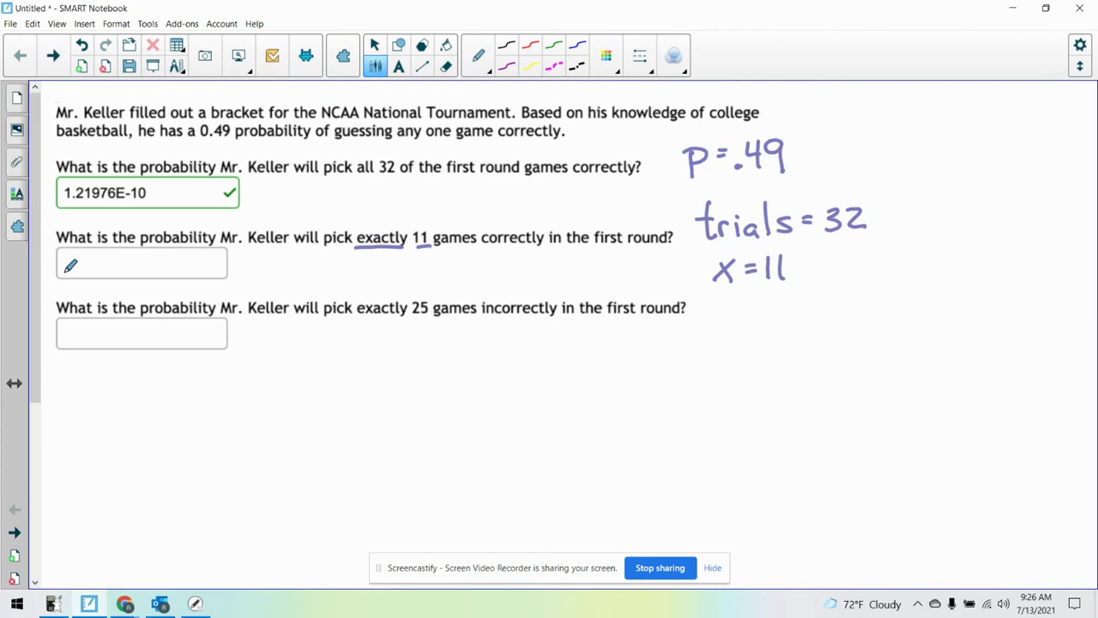
{"action": "left_click_drag", "start_coordinate": [84, 259], "coordinate": [85, 258]}
{"action": "mouse_move", "coordinate": [91, 255]}
{"action": "left_mouse_down"}
{"action": "mouse_move", "coordinate": [103, 249]}
{"action": "mouse_move", "coordinate": [89, 273]}
{"action": "mouse_move", "coordinate": [127, 266]}
{"action": "left_mouse_up"}
{"action": "mouse_move", "coordinate": [122, 255]}
{"action": "left_mouse_down"}
{"action": "mouse_move", "coordinate": [121, 274]}
{"action": "mouse_move", "coordinate": [137, 264]}
{"action": "left_mouse_up"}
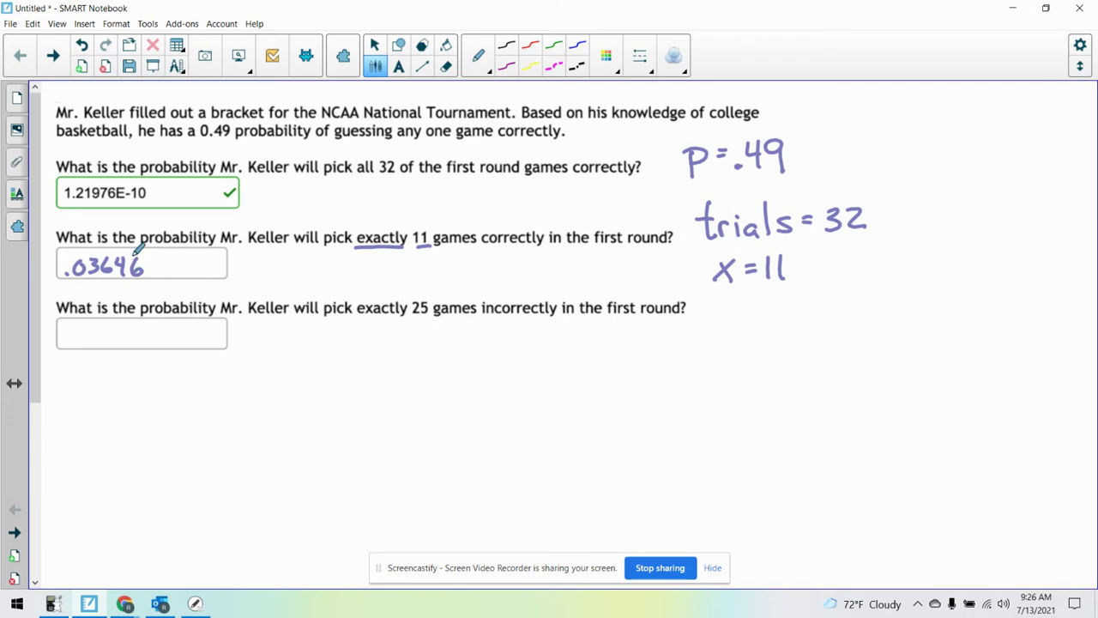
{"action": "left_click", "coordinate": [57, 604]}
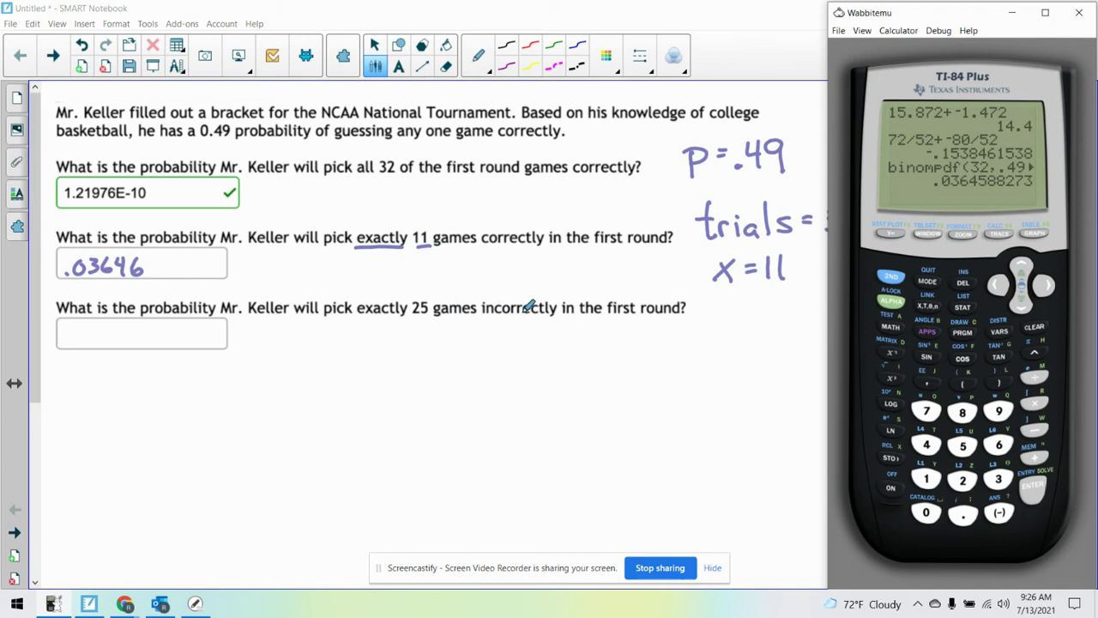
Circle 32 in the first question and write '7 games correct.' under the third question.
{"action": "left_click", "coordinate": [401, 154]}
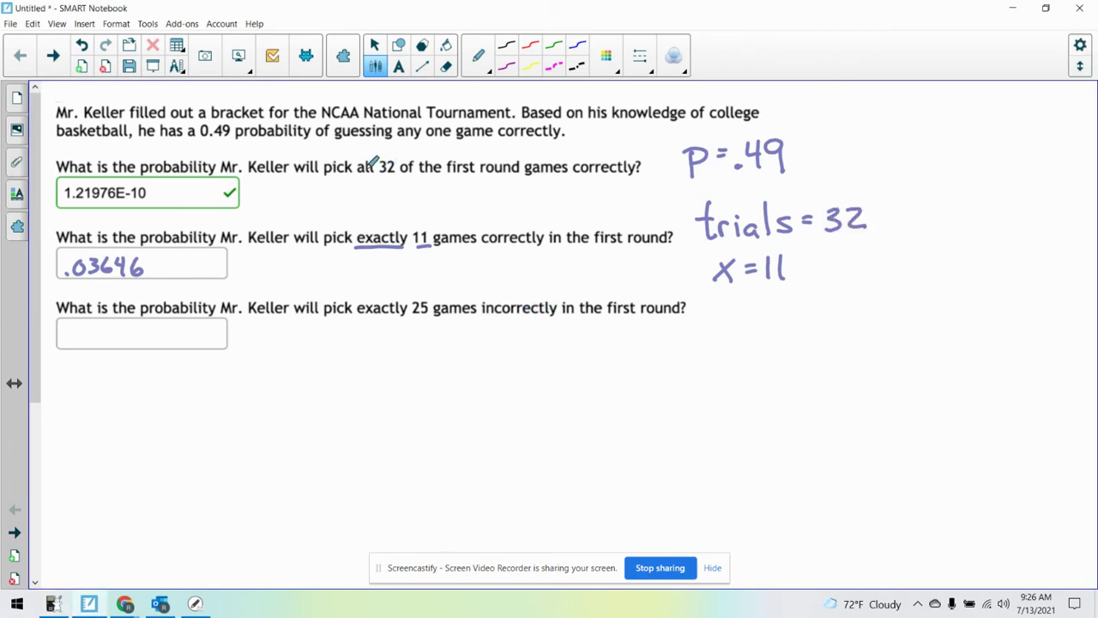
{"action": "mouse_move", "coordinate": [404, 154]}
{"action": "left_mouse_down"}
{"action": "mouse_move", "coordinate": [383, 180]}
{"action": "mouse_move", "coordinate": [388, 155]}
{"action": "left_mouse_up"}
{"action": "mouse_move", "coordinate": [413, 329]}
{"action": "left_mouse_down"}
{"action": "mouse_move", "coordinate": [439, 362]}
{"action": "mouse_move", "coordinate": [503, 338]}
{"action": "mouse_move", "coordinate": [549, 350]}
{"action": "mouse_move", "coordinate": [613, 343]}
{"action": "mouse_move", "coordinate": [620, 330]}
{"action": "mouse_move", "coordinate": [627, 348]}
{"action": "left_mouse_up"}
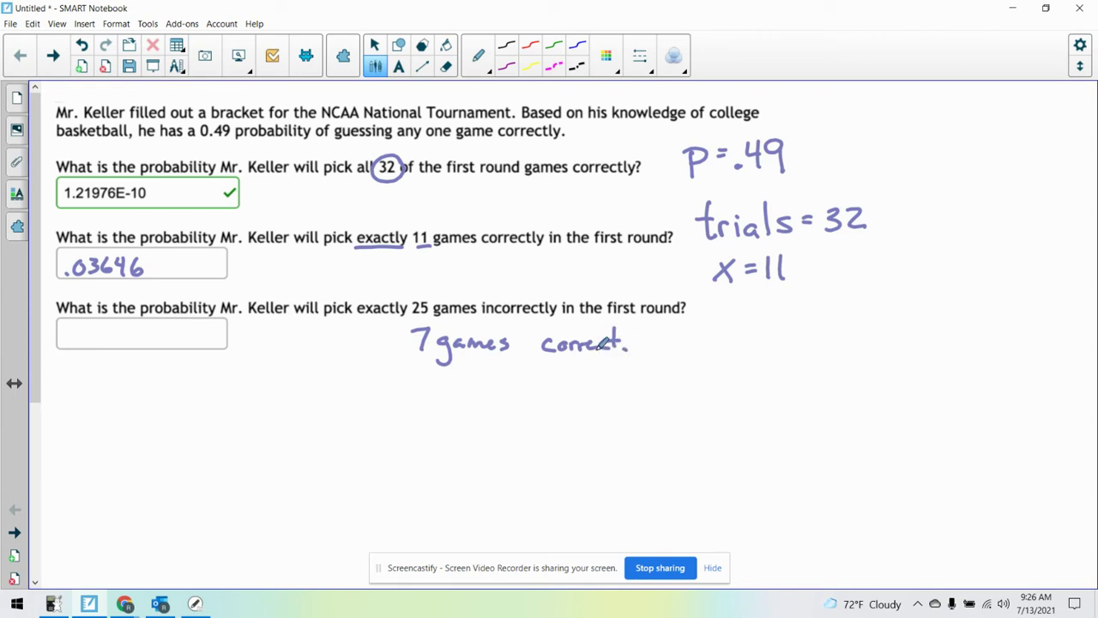
Rerun binompdf with x changed to 7, giving binompdf(32,.49,7) = .0011161498.
{"action": "key", "text": "alt+Tab"}
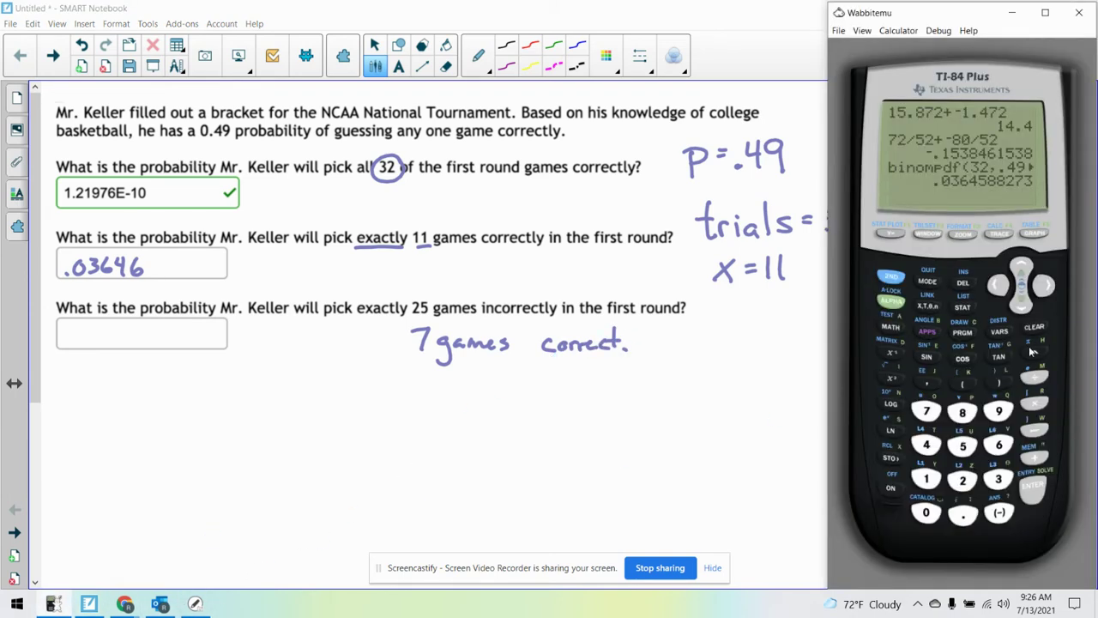
{"action": "left_click", "coordinate": [1009, 335]}
{"action": "left_click", "coordinate": [1022, 270]}
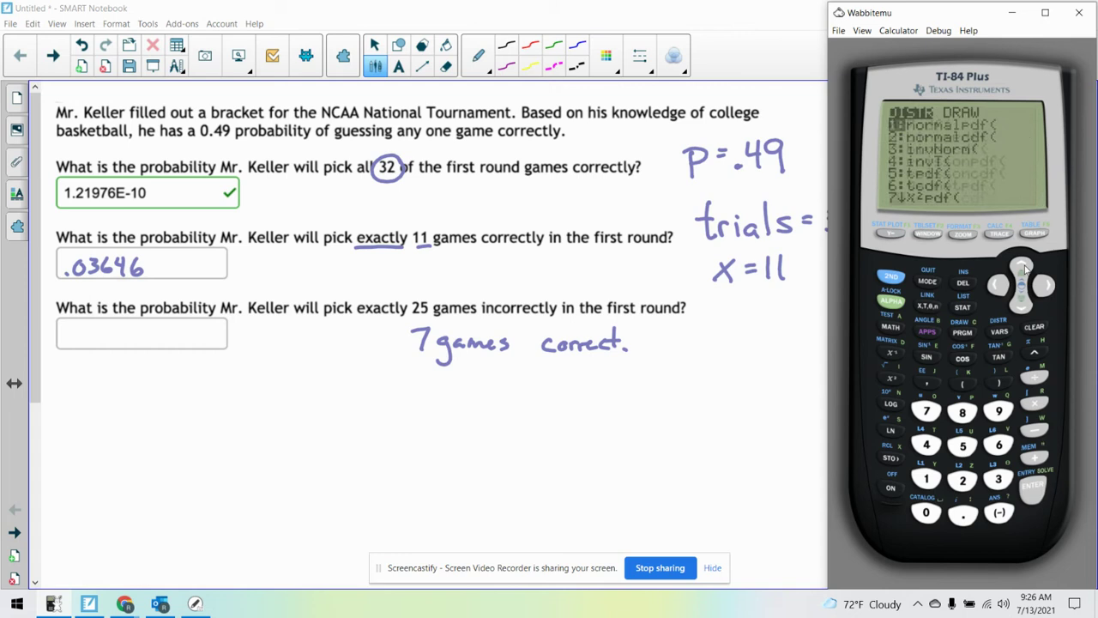
{"action": "left_click", "coordinate": [1023, 270]}
{"action": "left_click", "coordinate": [1023, 270]}
{"action": "left_click", "coordinate": [1022, 270]}
{"action": "left_click", "coordinate": [1022, 269]}
{"action": "left_click", "coordinate": [1023, 269]}
{"action": "key", "text": "Return"}
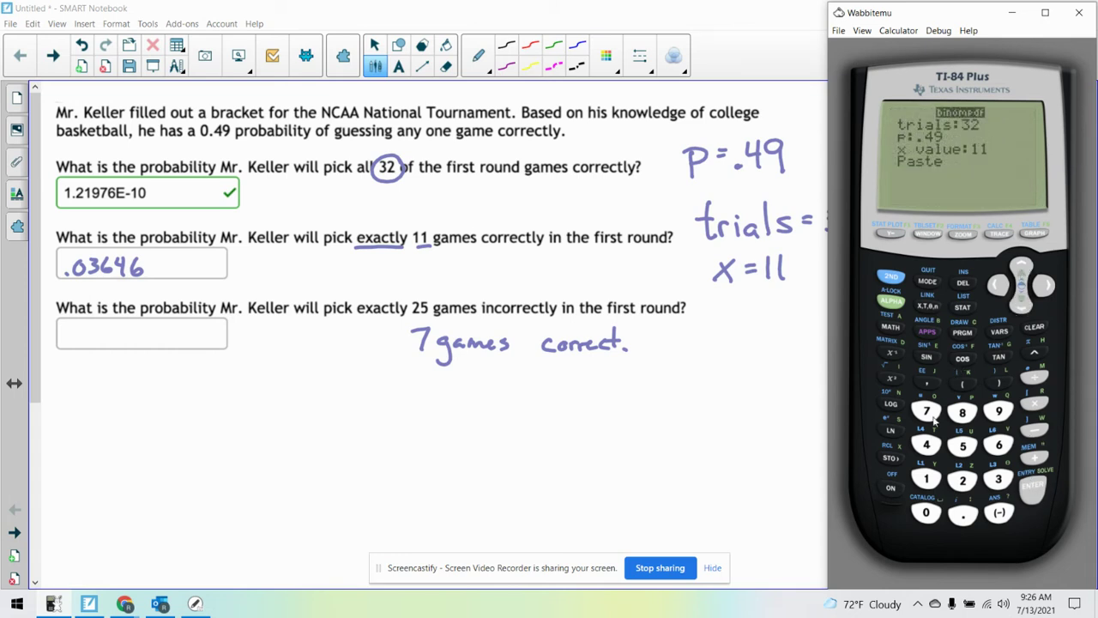
{"action": "left_click", "coordinate": [927, 412]}
{"action": "left_click", "coordinate": [1032, 495]}
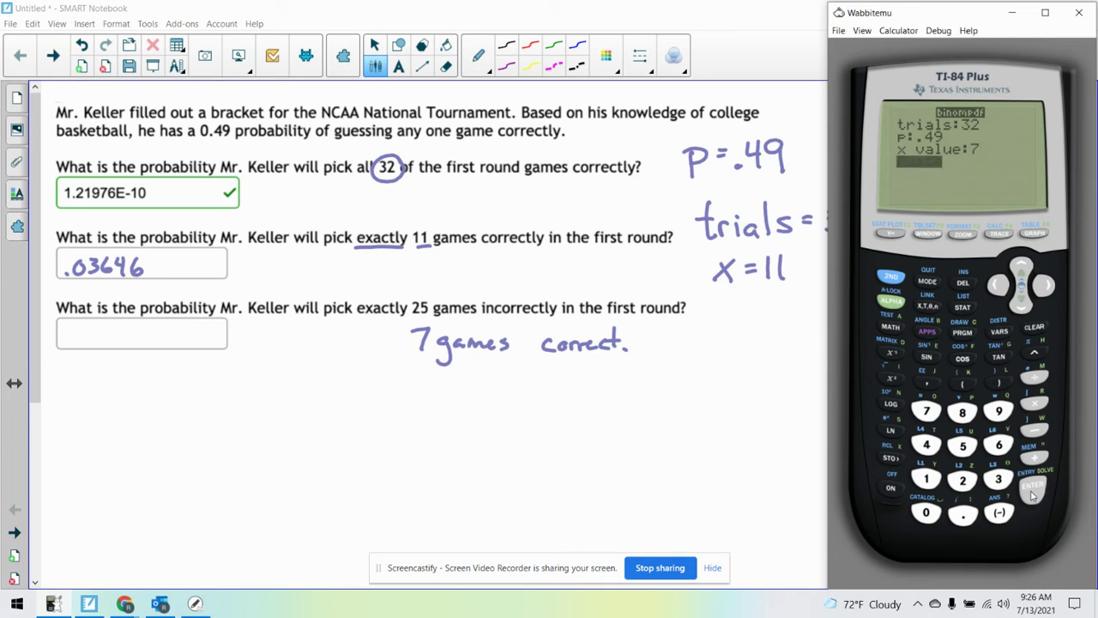
{"action": "left_click", "coordinate": [1032, 495]}
{"action": "left_click", "coordinate": [1031, 495]}
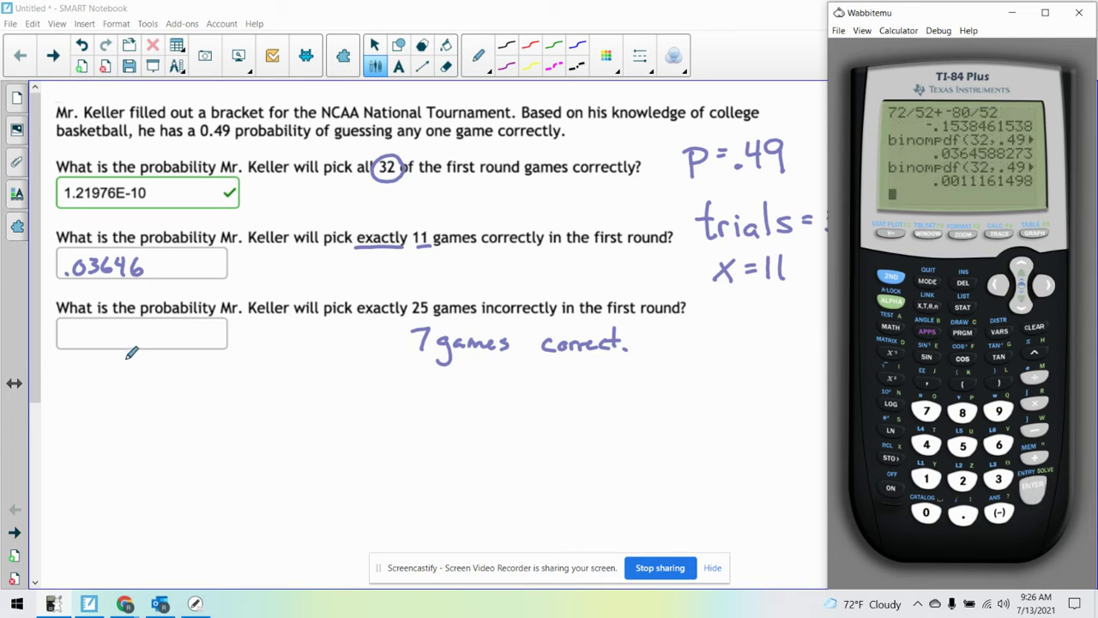
Handwrite .001116 in the third question's answer box.
{"action": "left_click", "coordinate": [76, 343]}
{"action": "left_click_drag", "start_coordinate": [93, 330], "coordinate": [151, 345]}
{"action": "left_click_drag", "start_coordinate": [165, 327], "coordinate": [159, 339]}
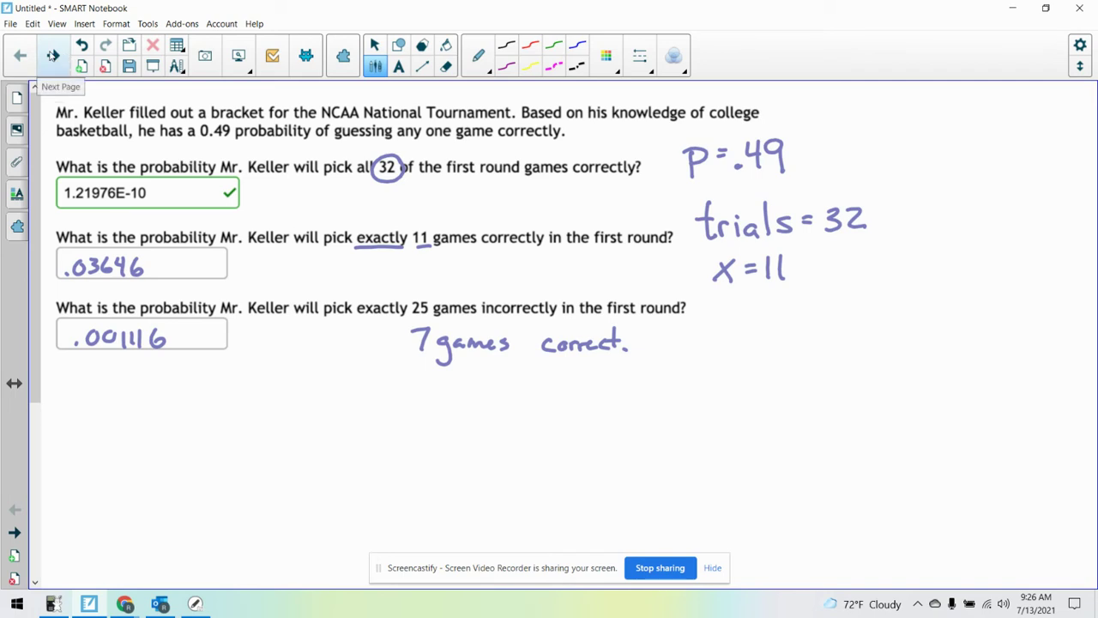
Advance to the next page showing the Air-USA overbooking problem with its 5.07% answer.
{"action": "left_click", "coordinate": [53, 56]}
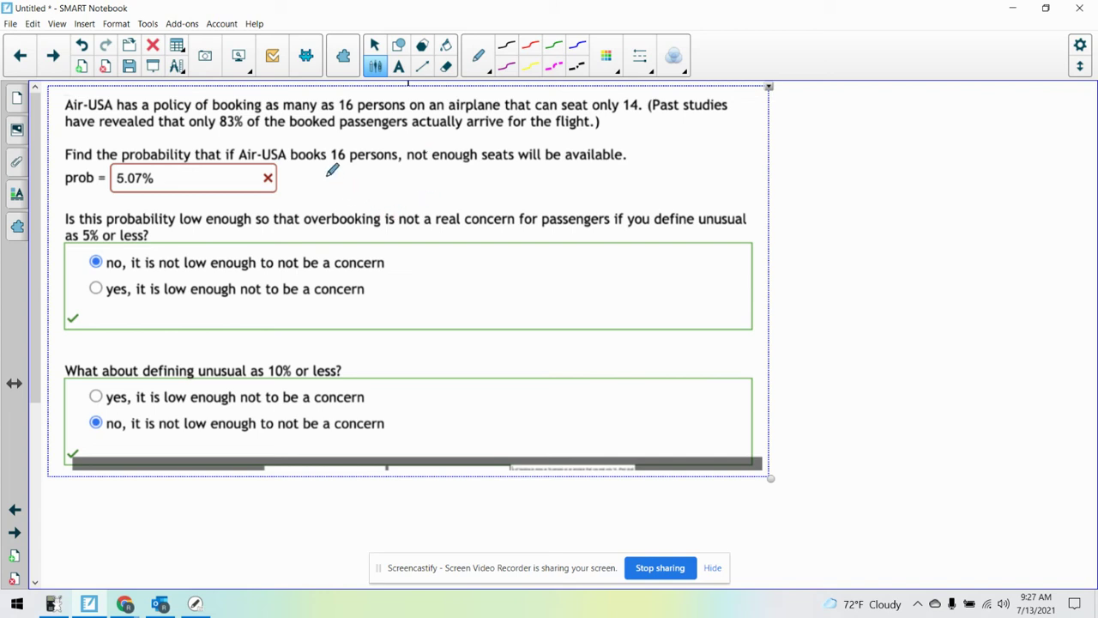
Handwrite P(x=15) + P(x=16) to the right of the Air-USA prob box.
{"action": "mouse_move", "coordinate": [322, 172]}
{"action": "left_mouse_down"}
{"action": "mouse_move", "coordinate": [322, 198]}
{"action": "mouse_move", "coordinate": [325, 185]}
{"action": "mouse_move", "coordinate": [375, 197]}
{"action": "mouse_move", "coordinate": [362, 197]}
{"action": "mouse_move", "coordinate": [392, 178]}
{"action": "mouse_move", "coordinate": [395, 189]}
{"action": "left_mouse_up"}
{"action": "mouse_move", "coordinate": [400, 170]}
{"action": "left_mouse_down"}
{"action": "mouse_move", "coordinate": [402, 196]}
{"action": "mouse_move", "coordinate": [416, 180]}
{"action": "mouse_move", "coordinate": [410, 194]}
{"action": "left_mouse_up"}
{"action": "mouse_move", "coordinate": [419, 168]}
{"action": "left_mouse_down"}
{"action": "mouse_move", "coordinate": [432, 167]}
{"action": "mouse_move", "coordinate": [436, 196]}
{"action": "mouse_move", "coordinate": [487, 198]}
{"action": "mouse_move", "coordinate": [520, 178]}
{"action": "mouse_move", "coordinate": [518, 201]}
{"action": "mouse_move", "coordinate": [542, 197]}
{"action": "left_mouse_up"}
{"action": "mouse_move", "coordinate": [542, 182]}
{"action": "left_mouse_down"}
{"action": "mouse_move", "coordinate": [529, 198]}
{"action": "mouse_move", "coordinate": [557, 187]}
{"action": "mouse_move", "coordinate": [569, 197]}
{"action": "left_mouse_up"}
{"action": "mouse_move", "coordinate": [592, 168]}
{"action": "left_mouse_down"}
{"action": "mouse_move", "coordinate": [578, 191]}
{"action": "mouse_move", "coordinate": [602, 202]}
{"action": "left_mouse_up"}
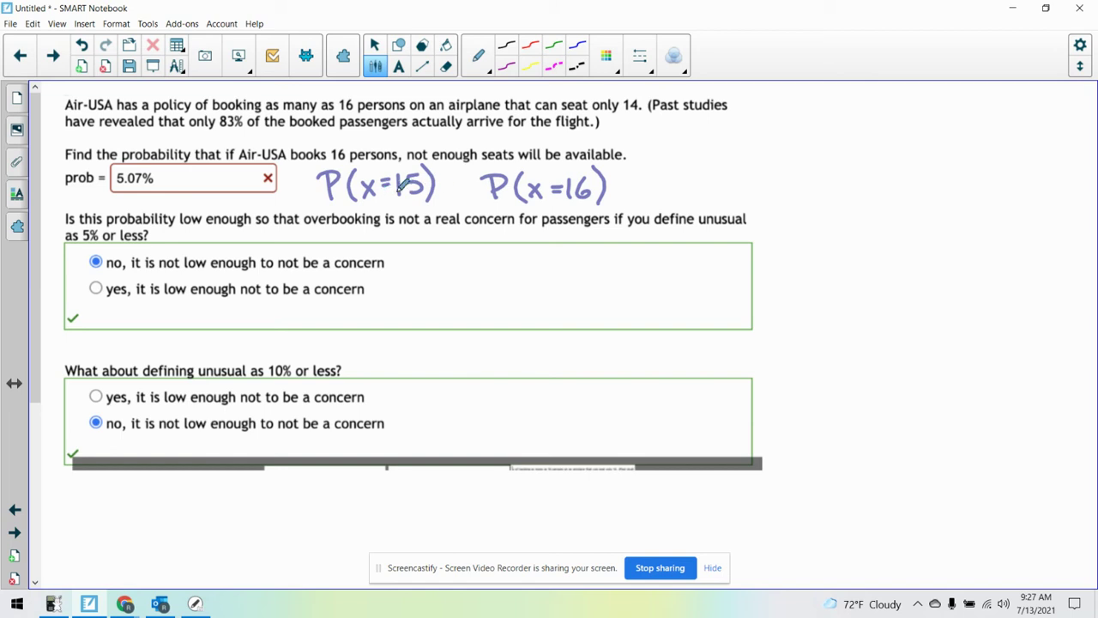
{"action": "mouse_move", "coordinate": [447, 183]}
{"action": "left_mouse_down"}
{"action": "mouse_move", "coordinate": [469, 181]}
{"action": "mouse_move", "coordinate": [457, 193]}
{"action": "left_mouse_up"}
{"action": "left_click", "coordinate": [54, 605]}
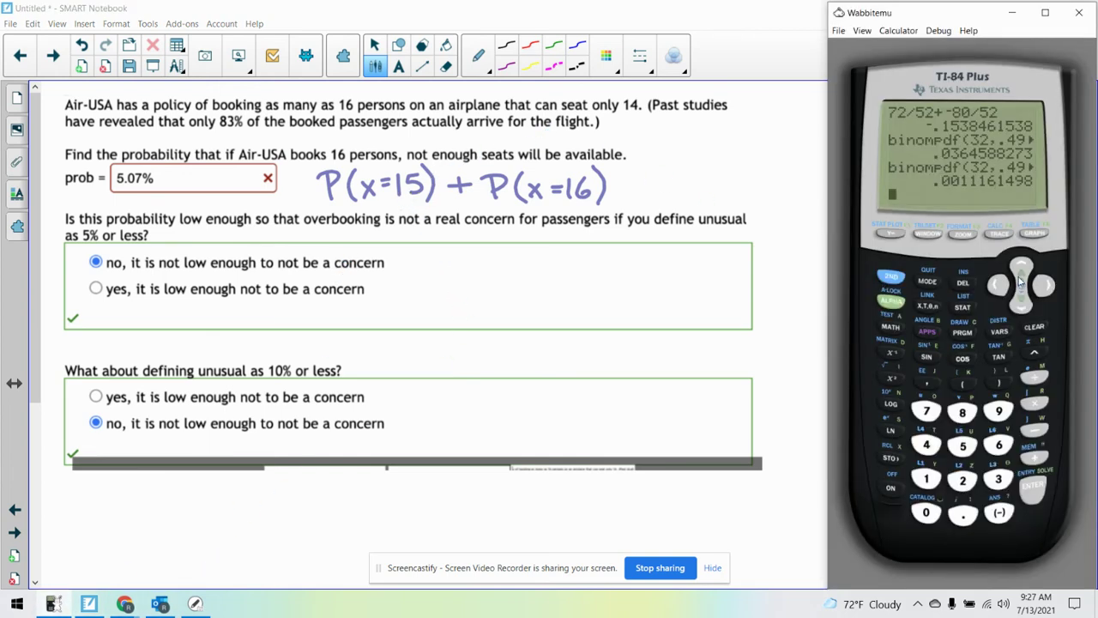
Evaluate binompdf(16,.83,15), giving .1662418218.
{"action": "left_click", "coordinate": [1004, 330]}
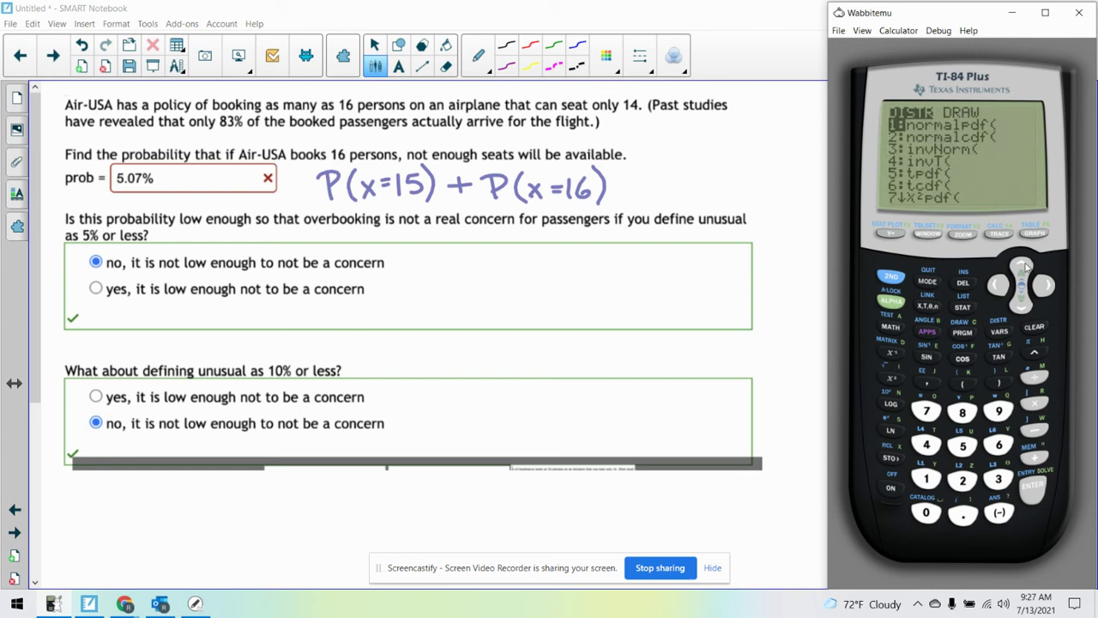
{"action": "left_click", "coordinate": [1025, 267]}
{"action": "left_click", "coordinate": [1026, 267]}
{"action": "left_click", "coordinate": [1026, 268]}
{"action": "left_click", "coordinate": [1026, 268]}
{"action": "left_click", "coordinate": [1026, 268]}
{"action": "left_click", "coordinate": [1026, 268]}
{"action": "left_click", "coordinate": [1032, 487]}
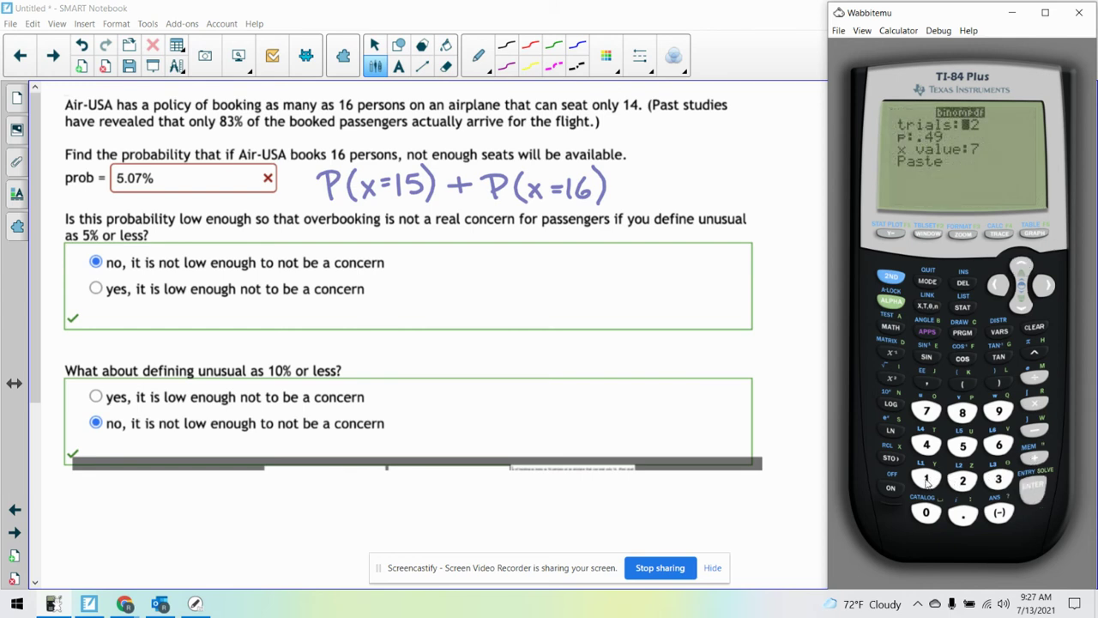
{"action": "left_click", "coordinate": [927, 479]}
{"action": "left_click", "coordinate": [999, 445]}
{"action": "left_click", "coordinate": [1021, 304]}
{"action": "left_click", "coordinate": [962, 515]}
{"action": "left_click", "coordinate": [962, 411]}
{"action": "left_click", "coordinate": [999, 479]}
{"action": "left_click", "coordinate": [1032, 487]}
{"action": "left_click", "coordinate": [927, 479]}
{"action": "left_click", "coordinate": [962, 444]}
{"action": "left_click", "coordinate": [1033, 488]}
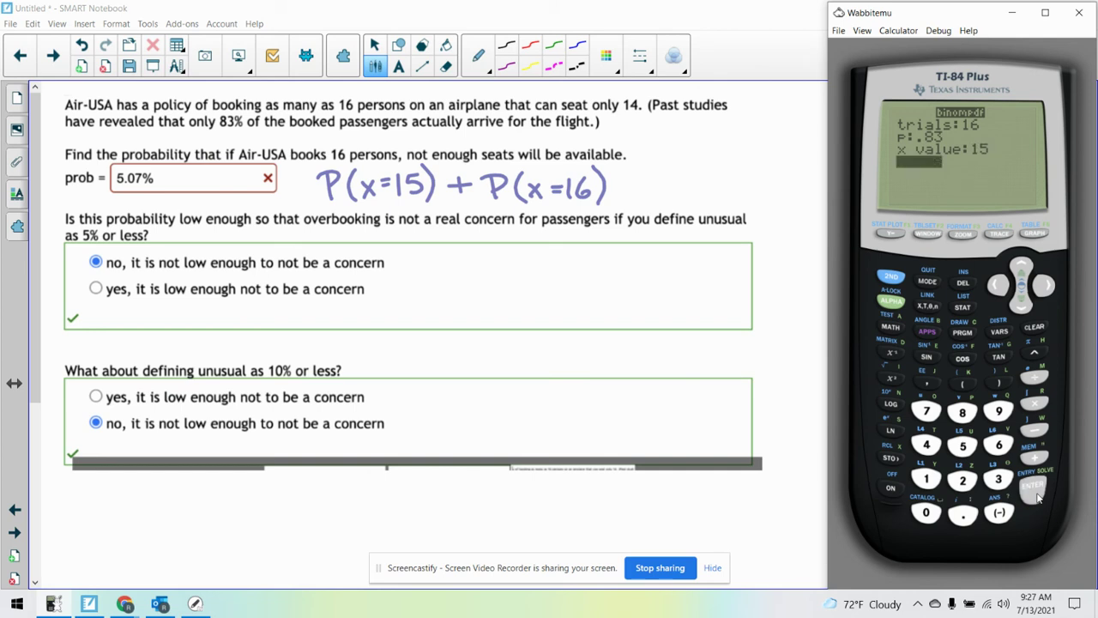
{"action": "left_click", "coordinate": [1032, 487]}
{"action": "left_click", "coordinate": [1032, 487]}
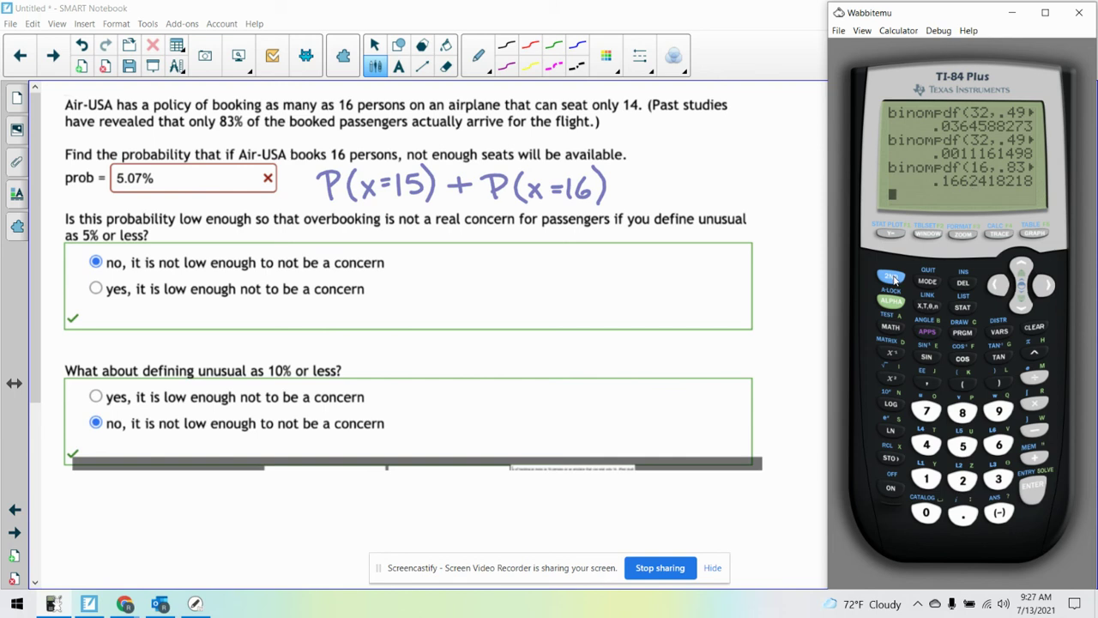
Recall the entry and change x to 16, giving binompdf(16,.83,16) = .050728203.
{"action": "left_click", "coordinate": [1020, 273]}
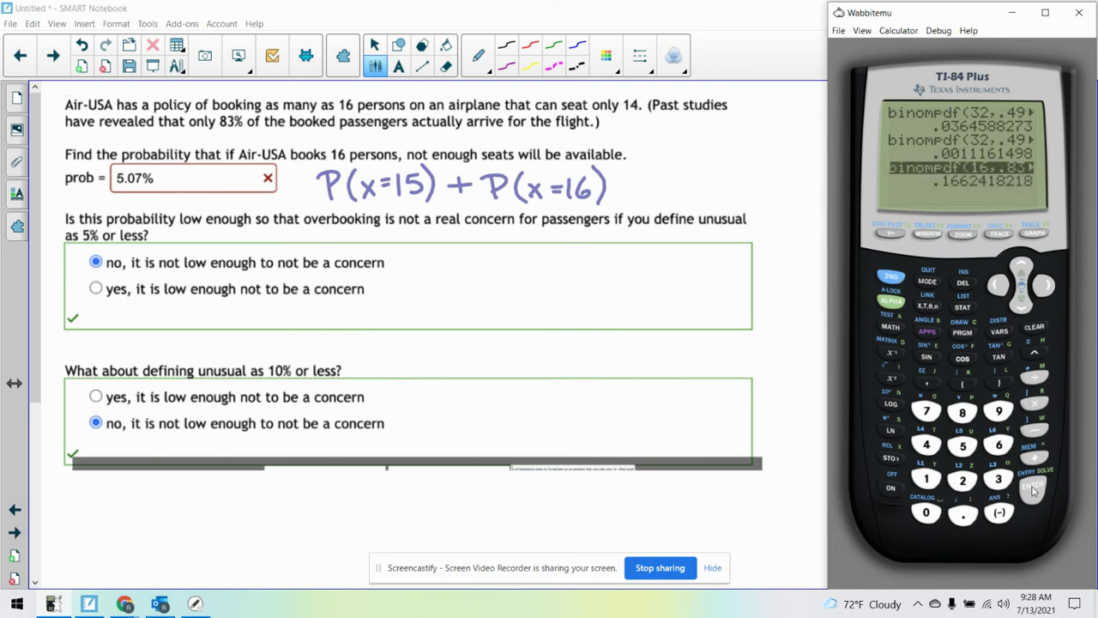
{"action": "key", "text": "Return"}
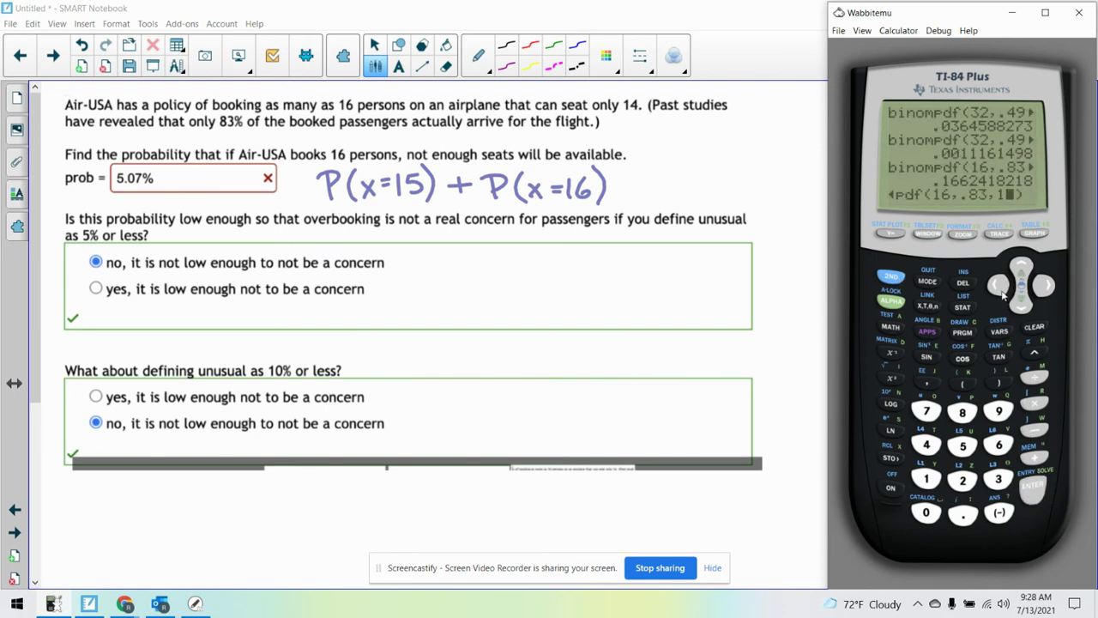
{"action": "left_click", "coordinate": [1005, 448]}
{"action": "left_click", "coordinate": [1039, 499]}
Add the two results .1662418218 + .050728203 to get .2169700248.
{"action": "left_click", "coordinate": [1021, 268]}
{"action": "left_click", "coordinate": [1021, 268]}
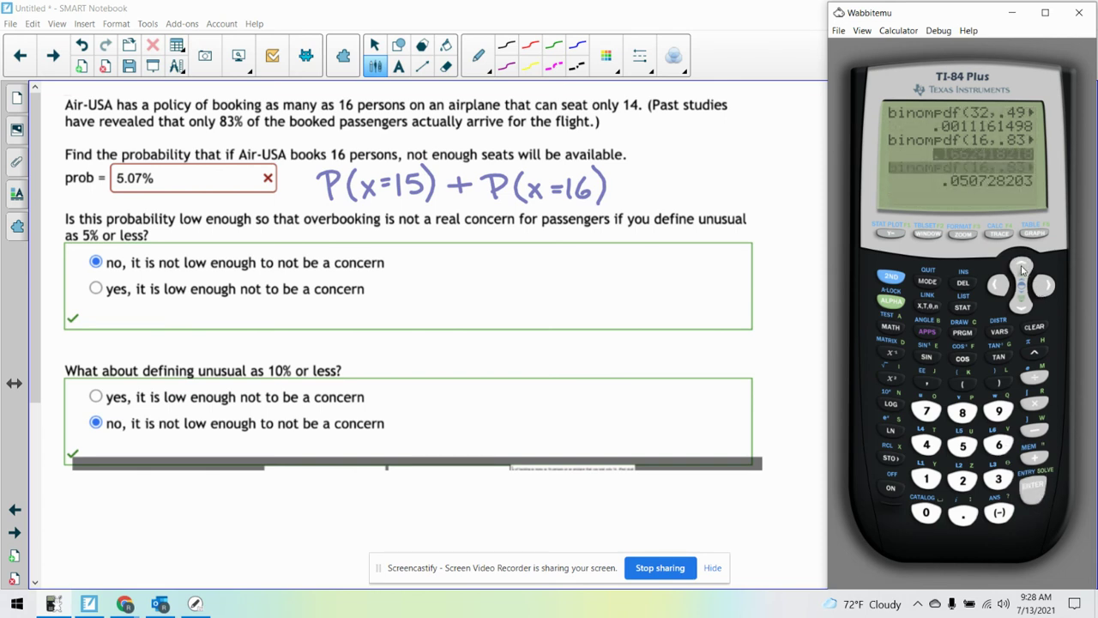
{"action": "left_click", "coordinate": [1021, 267]}
{"action": "left_click", "coordinate": [1038, 474]}
{"action": "left_click", "coordinate": [1037, 458]}
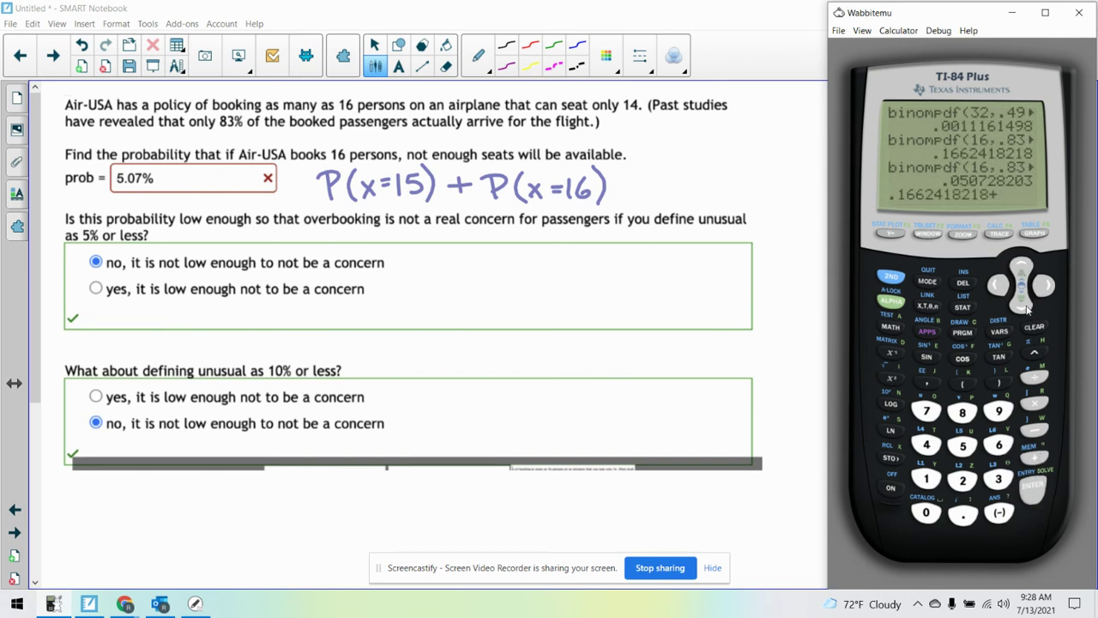
{"action": "left_click", "coordinate": [1021, 269]}
{"action": "left_click", "coordinate": [1035, 487]}
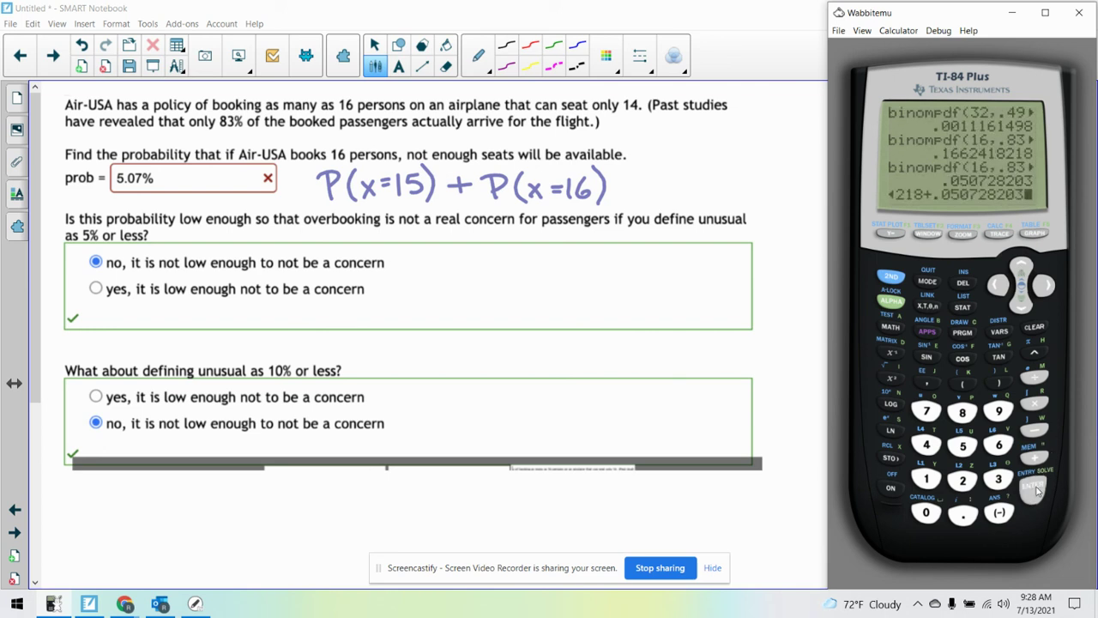
{"action": "left_click", "coordinate": [1036, 487]}
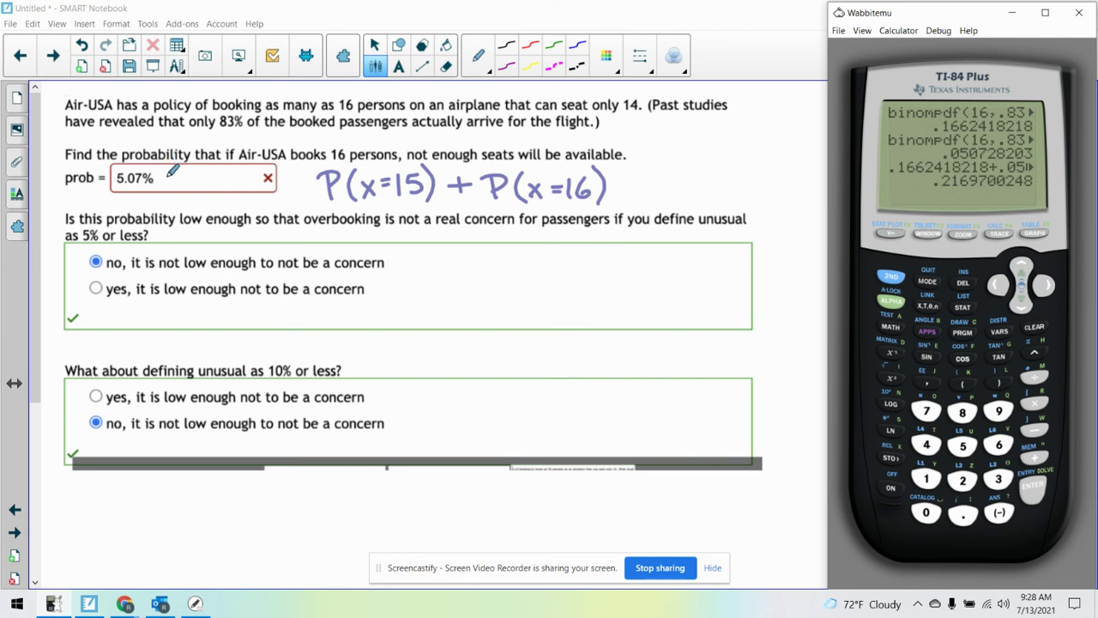
Handwrite 21.70% in the prob box beside 5.07%.
{"action": "left_click", "coordinate": [175, 170]}
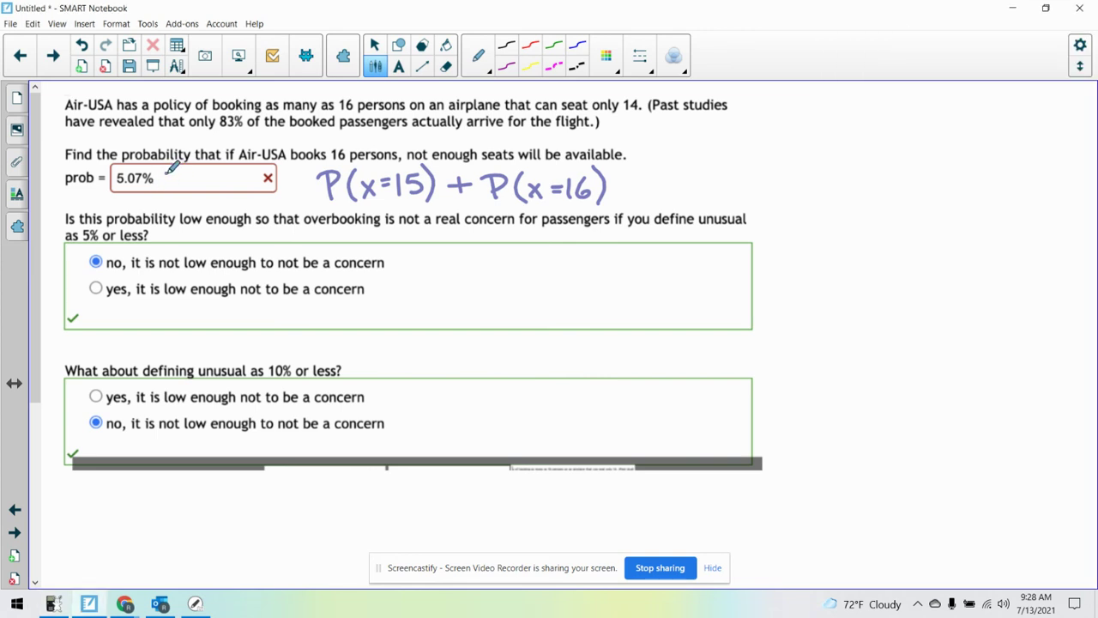
{"action": "mouse_move", "coordinate": [163, 172]}
{"action": "left_mouse_down"}
{"action": "mouse_move", "coordinate": [179, 188]}
{"action": "mouse_move", "coordinate": [205, 188]}
{"action": "mouse_move", "coordinate": [220, 172]}
{"action": "mouse_move", "coordinate": [235, 184]}
{"action": "left_mouse_up"}
{"action": "left_click_drag", "start_coordinate": [244, 177], "coordinate": [243, 177]}
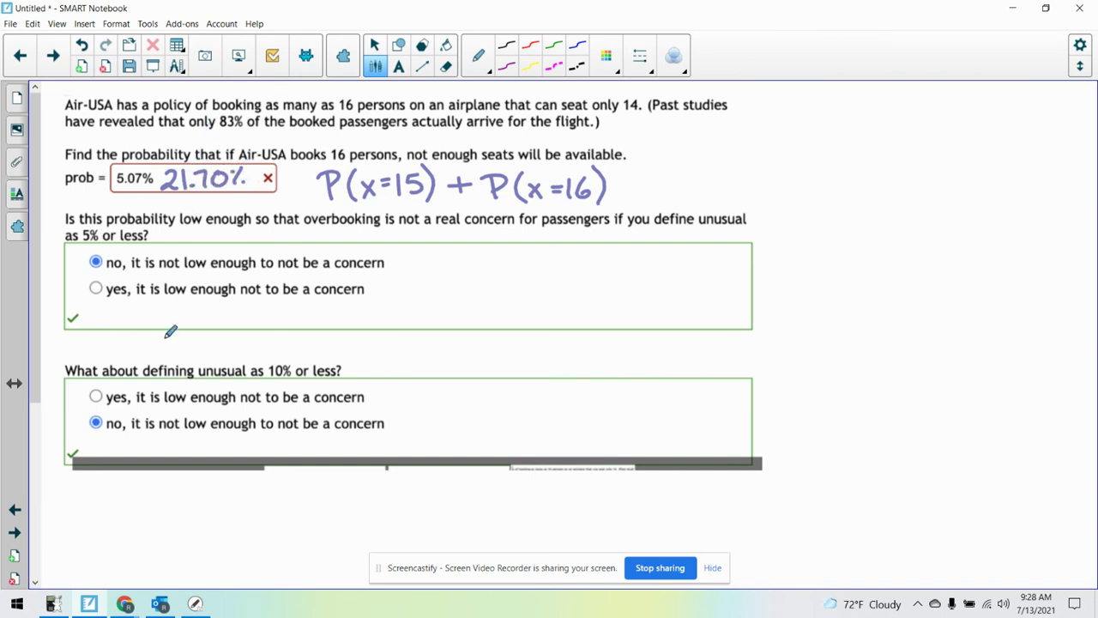
Check the sum on the calculator, then write the decimal .2169 under the prob box.
{"action": "left_click", "coordinate": [53, 603]}
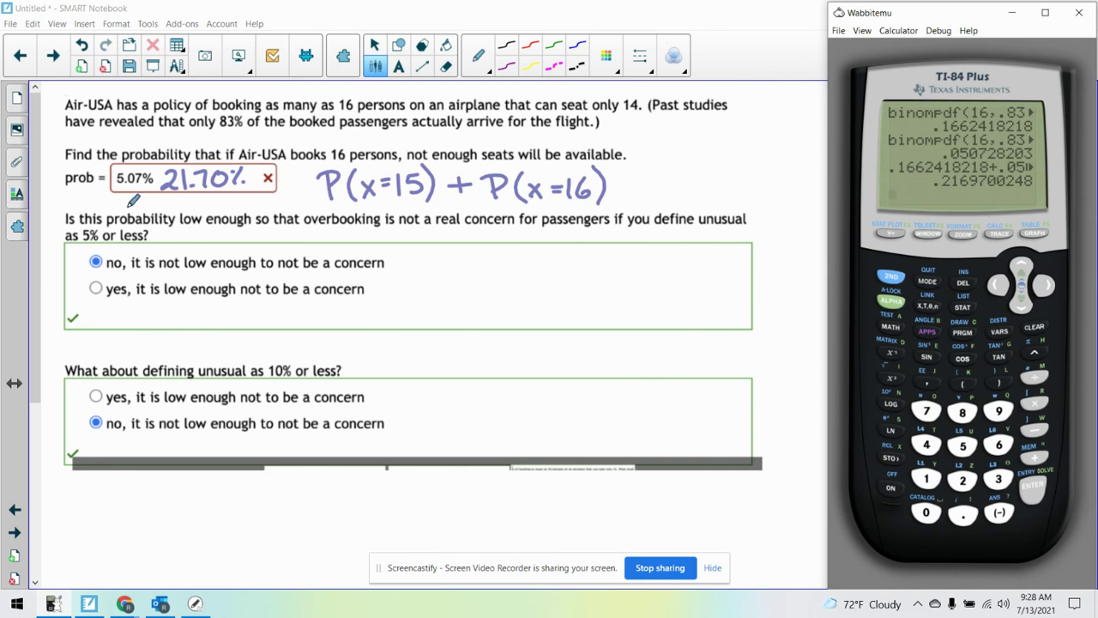
{"action": "left_click", "coordinate": [130, 199]}
{"action": "left_click_drag", "start_coordinate": [134, 196], "coordinate": [153, 208]}
{"action": "mouse_move", "coordinate": [169, 193]}
{"action": "left_mouse_down"}
{"action": "mouse_move", "coordinate": [162, 204]}
{"action": "mouse_move", "coordinate": [170, 210]}
{"action": "mouse_move", "coordinate": [198, 196]}
{"action": "left_mouse_up"}
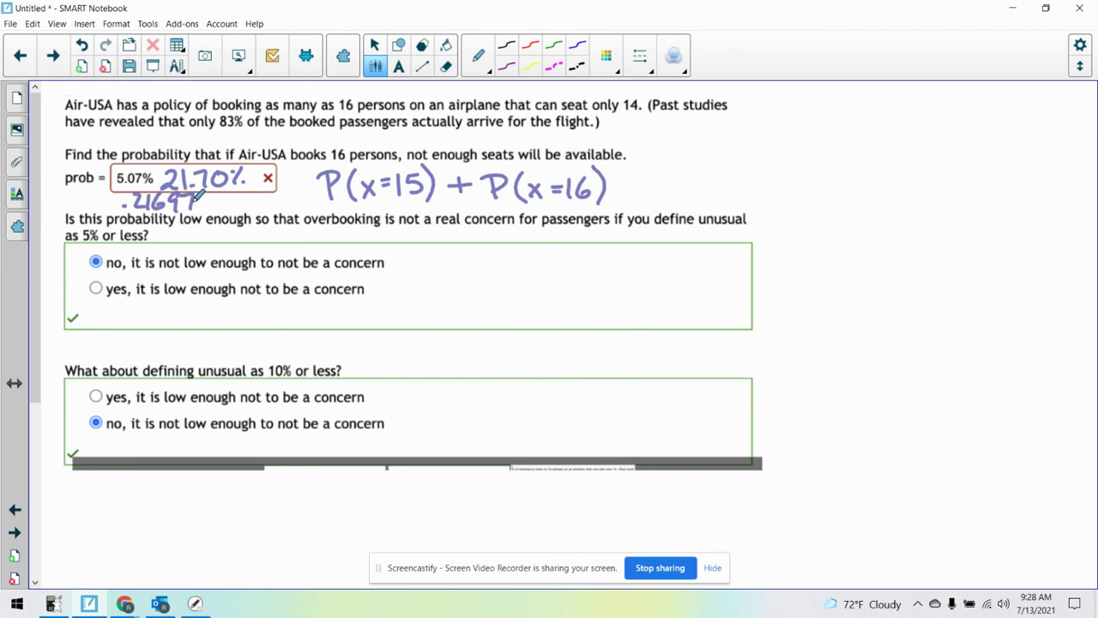